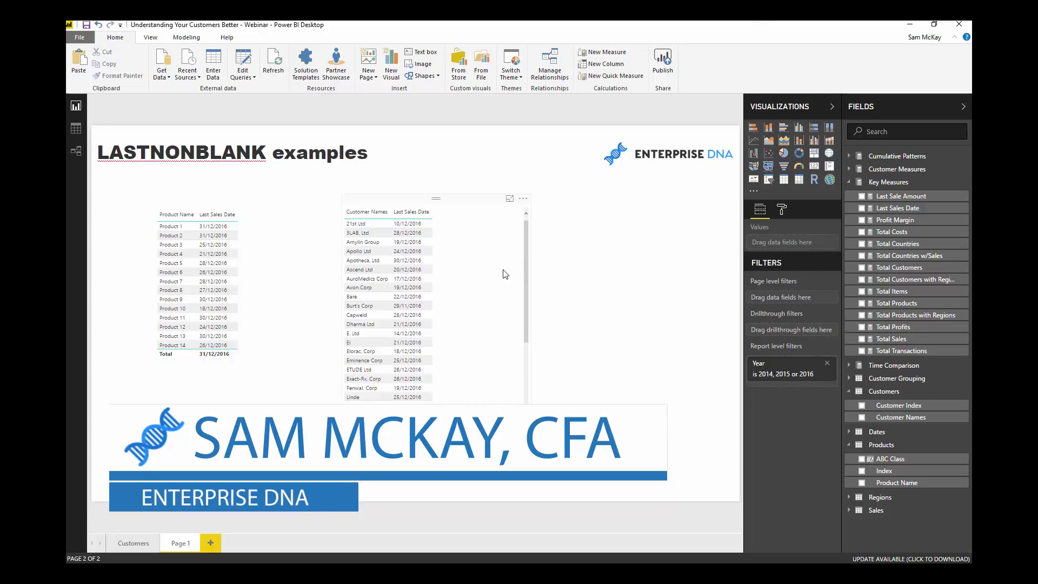
Leave the LASTNONBLANK examples page for the Customers page with the Customer Performance Insights dashboard
left_click(321, 141)
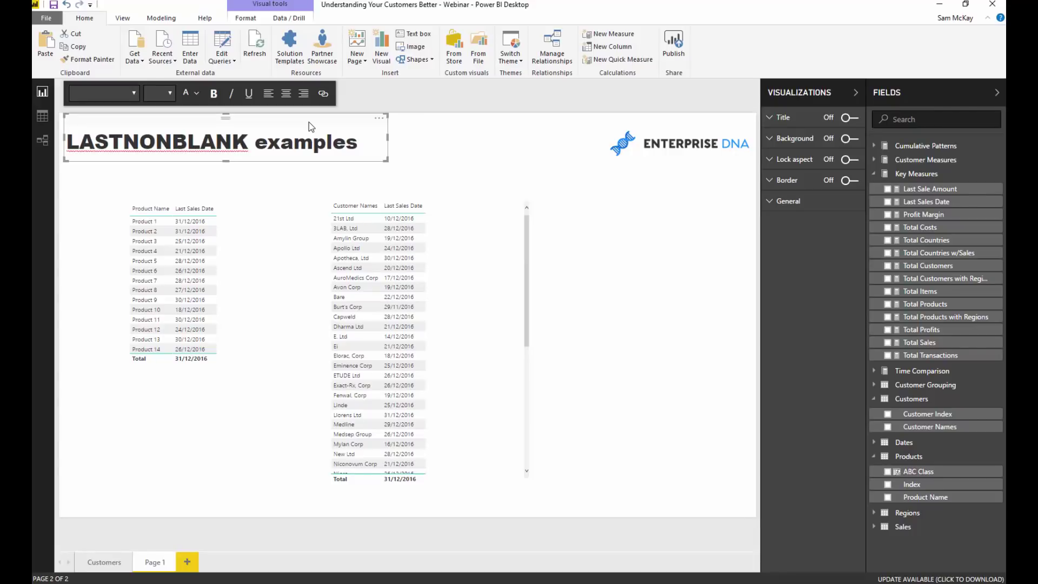
left_click(93, 564)
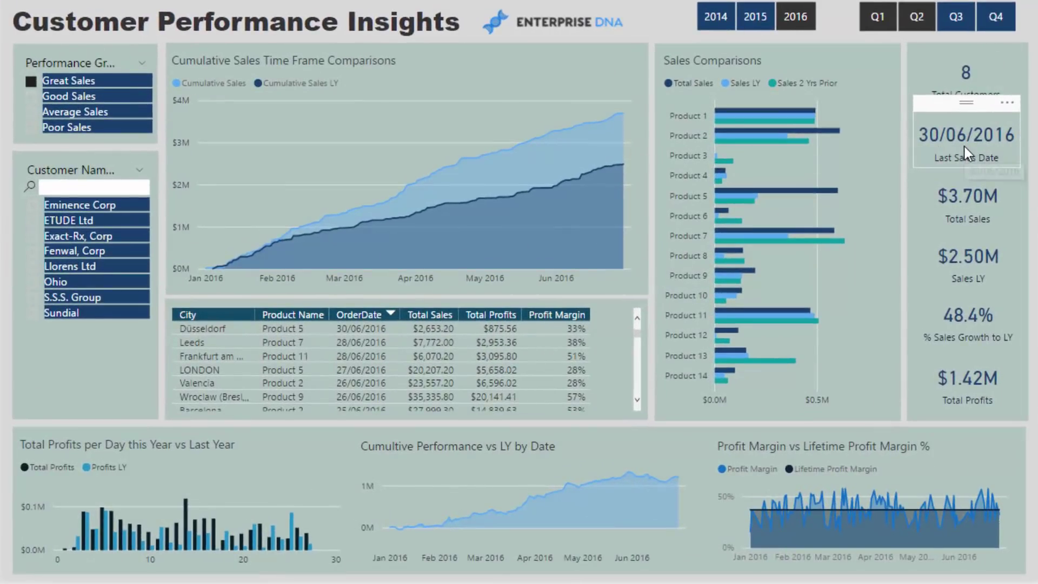
Filter to Average Sales customers and cross-filter Products 1, 7, 5, 7, 9, ending on Product 10
left_click(30, 96)
left_click(31, 112)
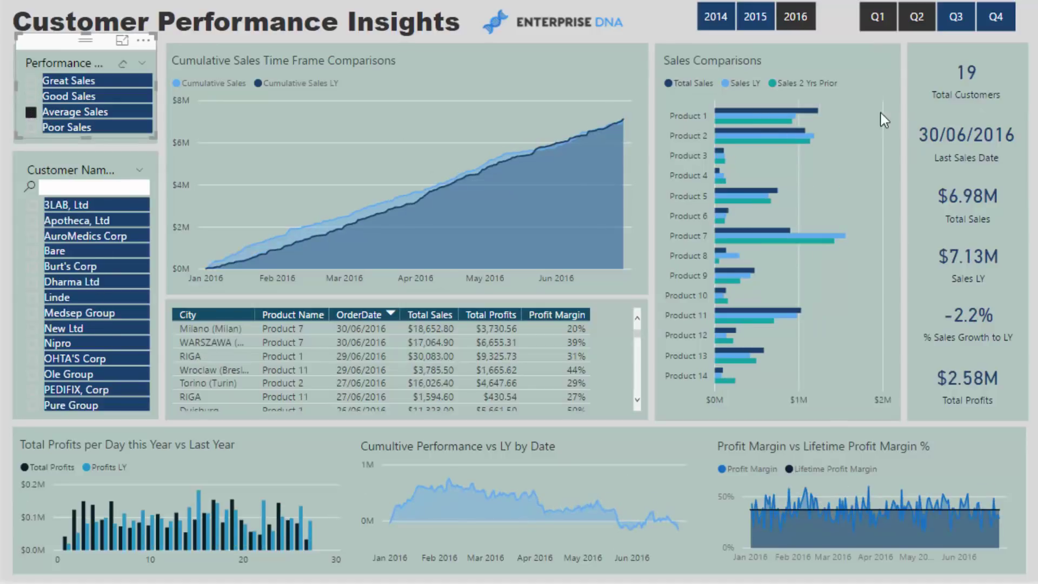
left_click(790, 112)
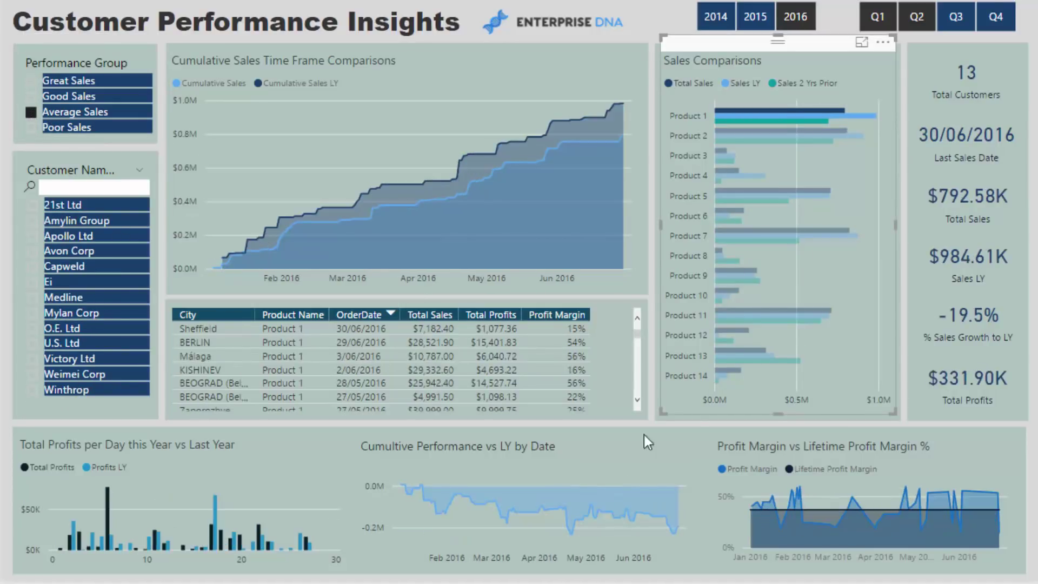
left_click(781, 238)
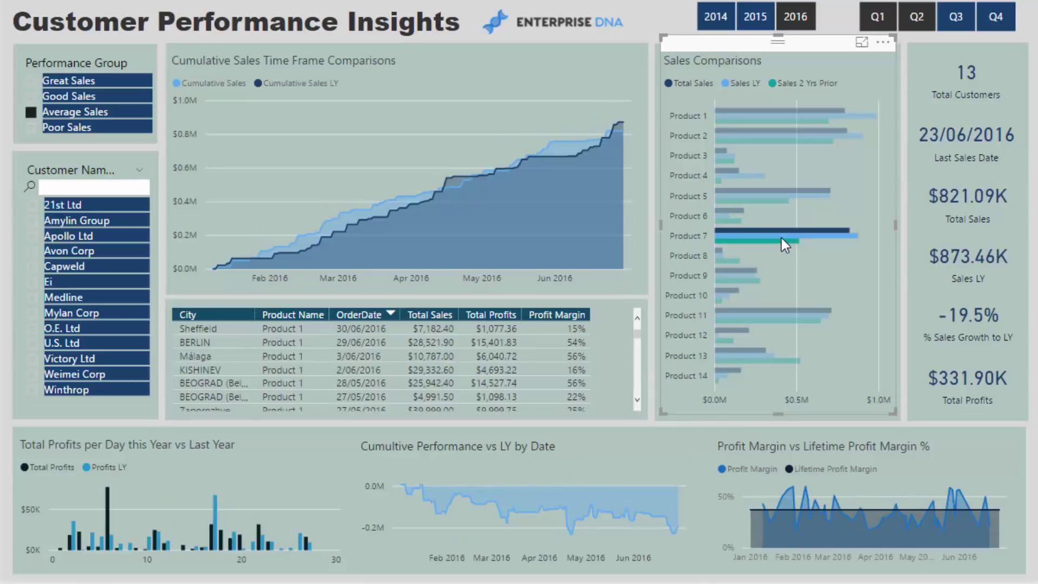
left_click(773, 196)
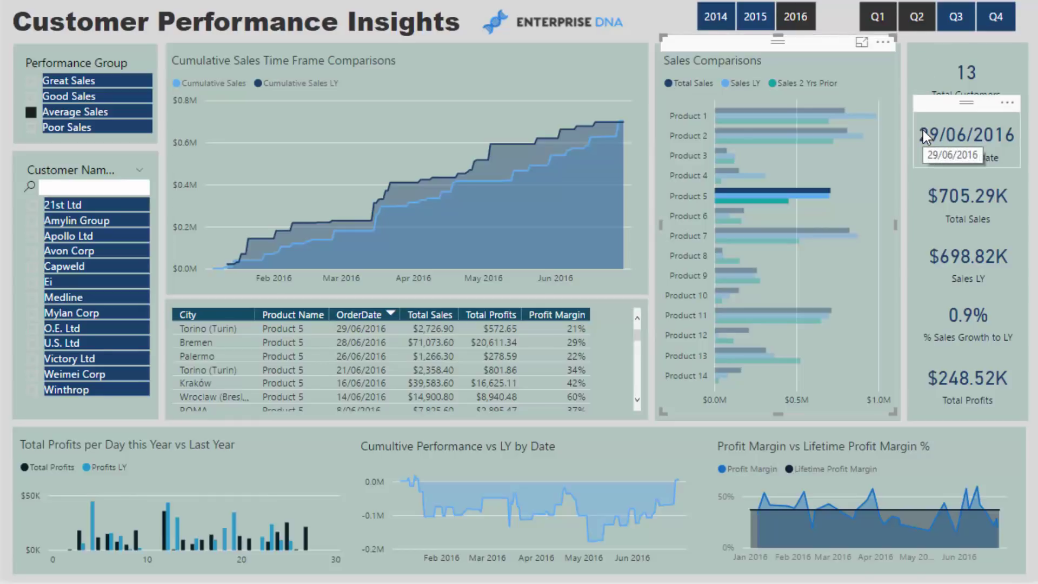
left_click(761, 240)
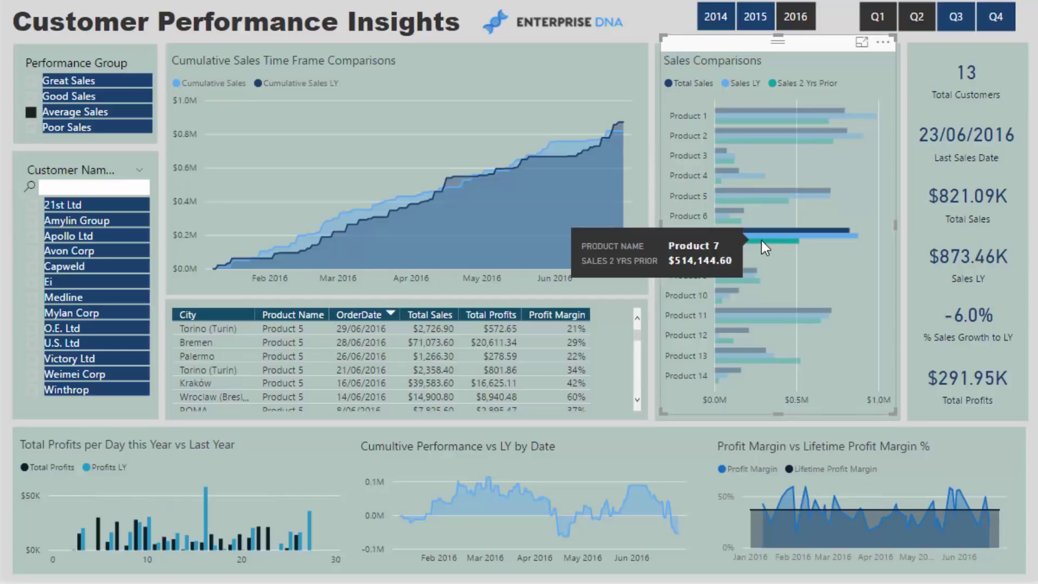
left_click(738, 281)
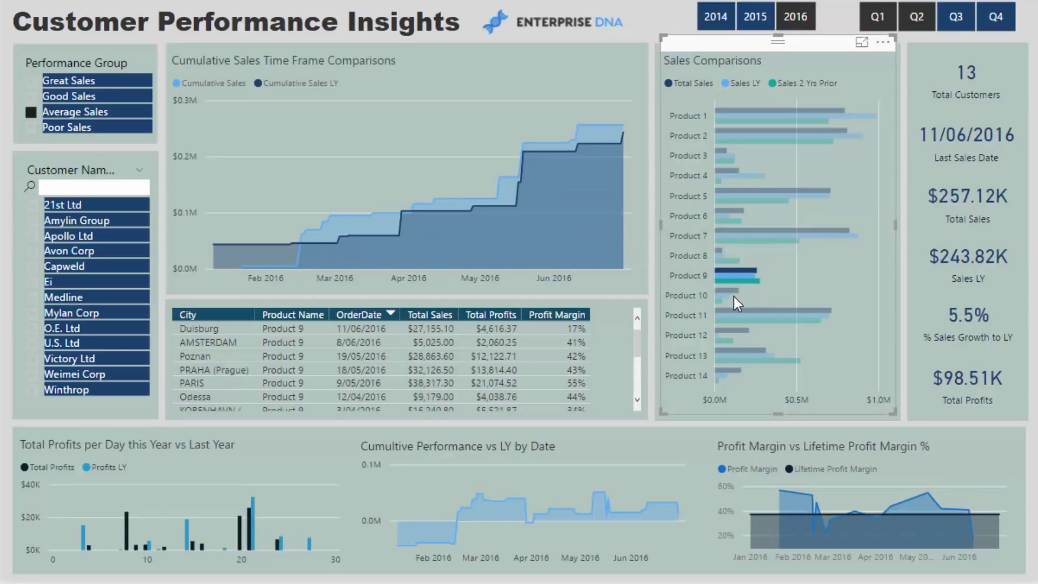
left_click(722, 293)
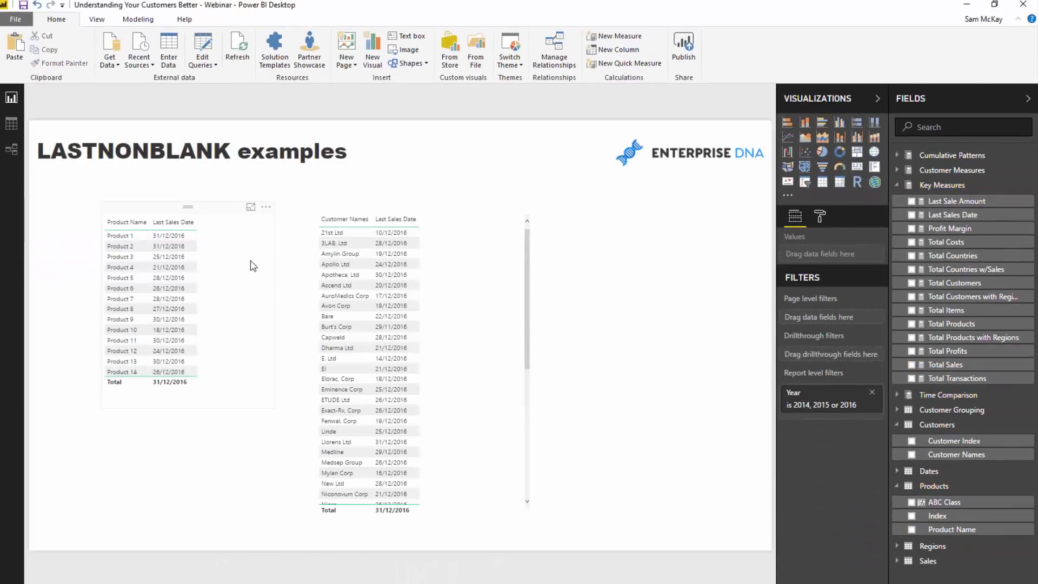
Inspect the product and customer Last Sales Date tables and highlight LASTNONBLANK in the title
left_click(285, 263)
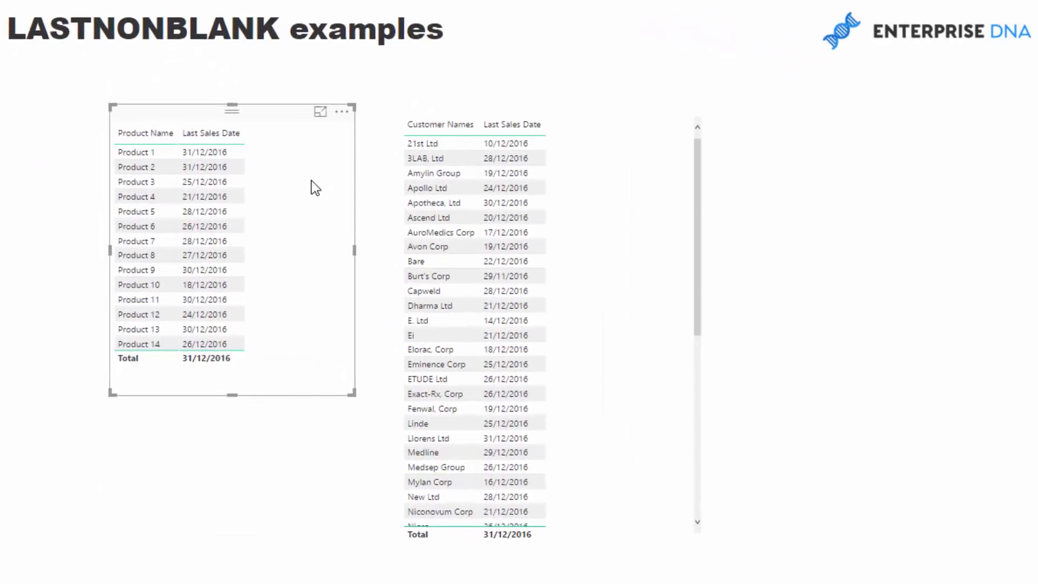
left_click(640, 162)
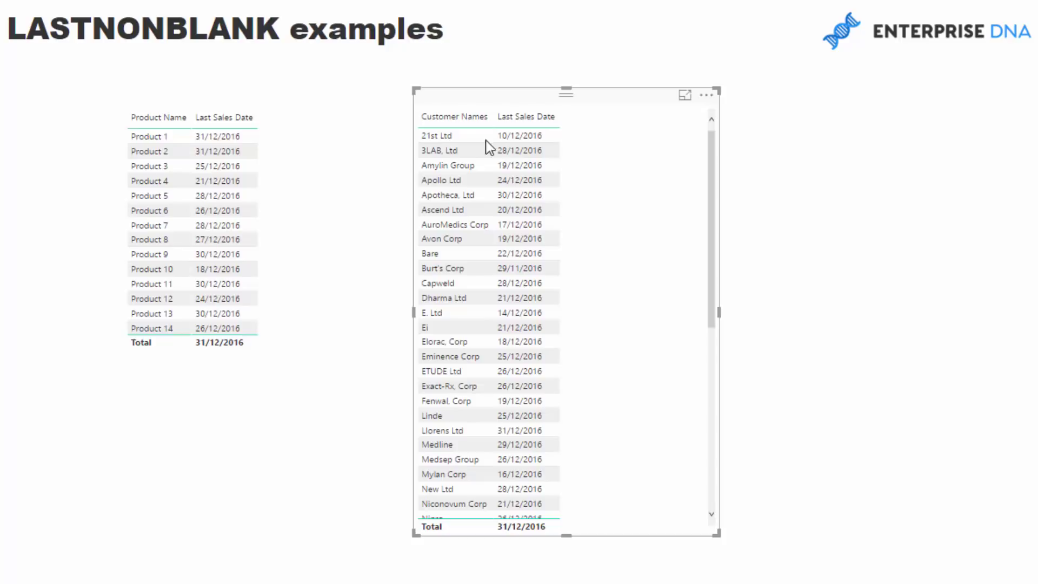
left_click(306, 147)
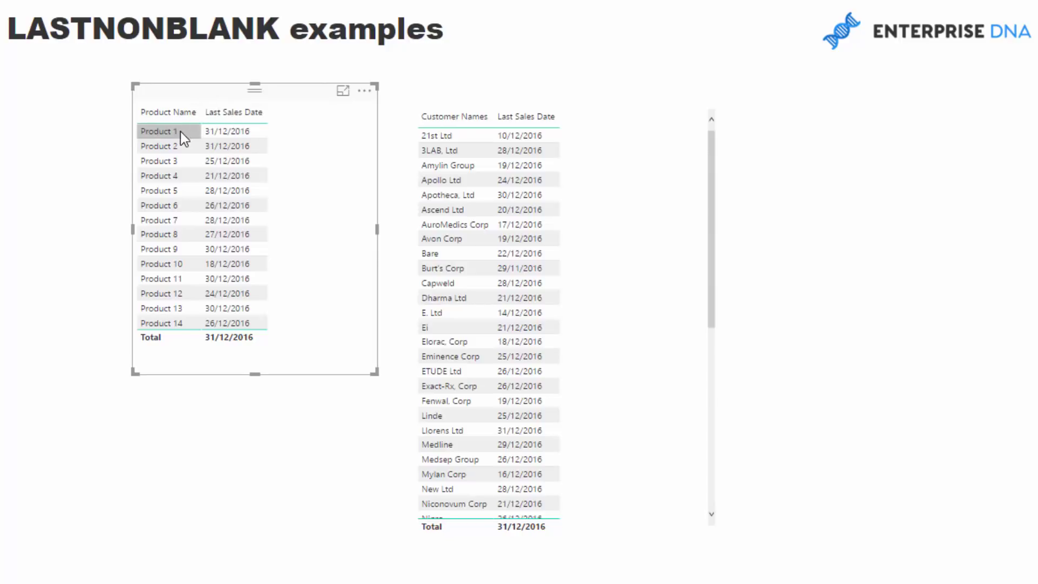
left_click(658, 146)
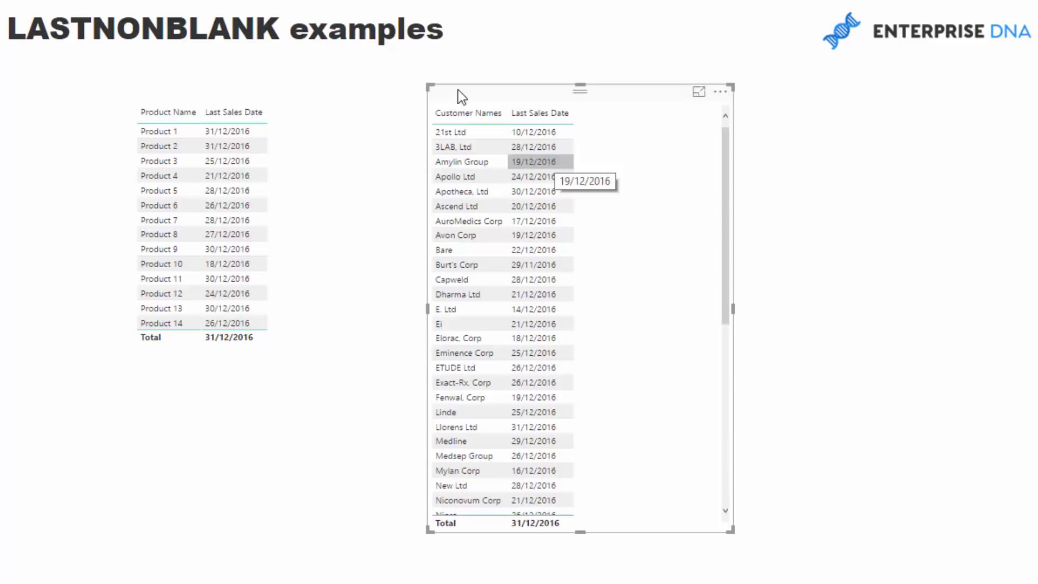
left_click_drag(283, 28, 9, 28)
left_click(56, 87)
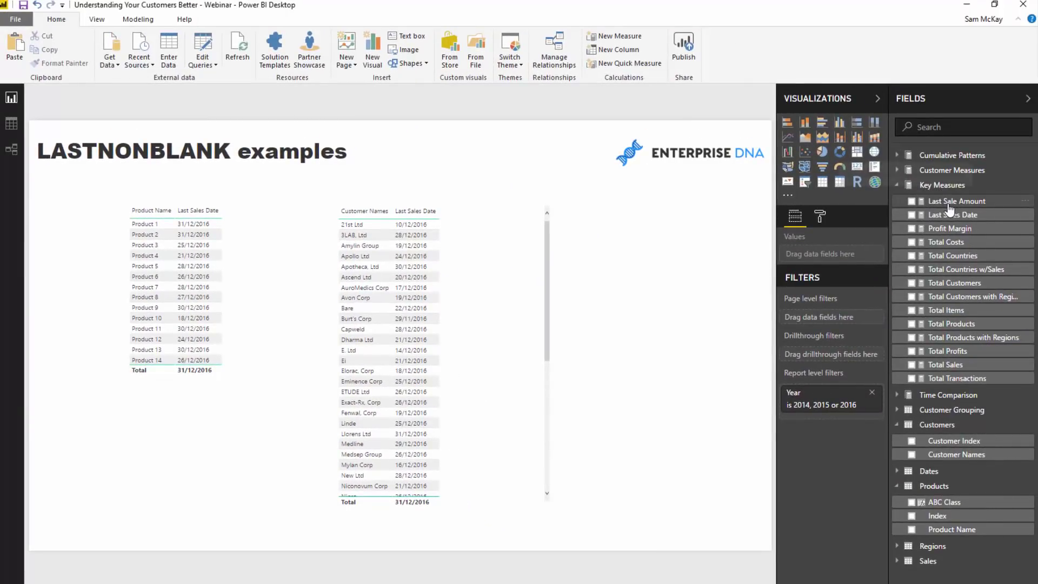
left_click(953, 214)
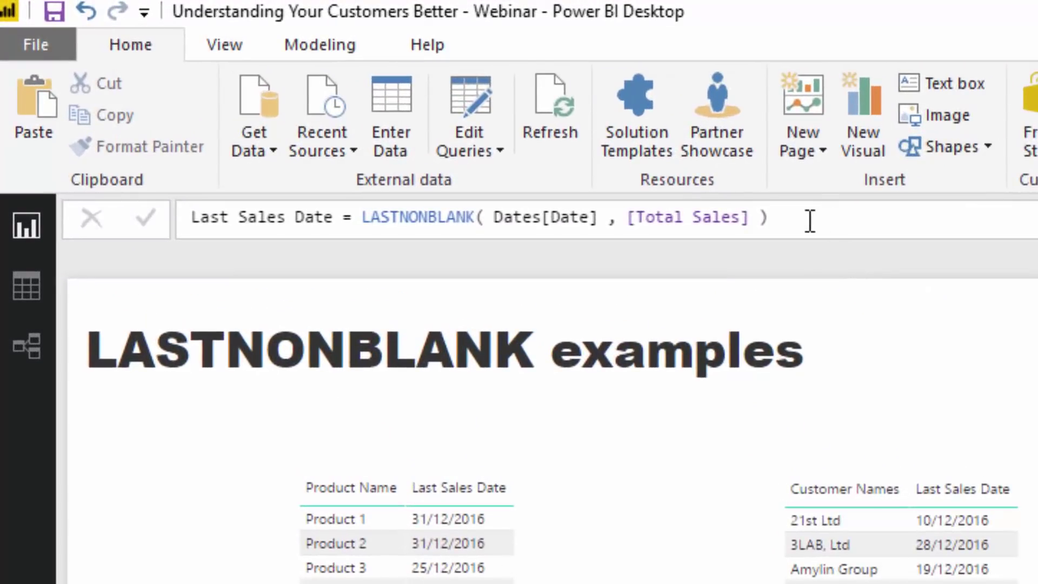
left_click(596, 219)
left_click(496, 219)
left_click_drag(503, 219, 599, 217)
left_click(603, 218)
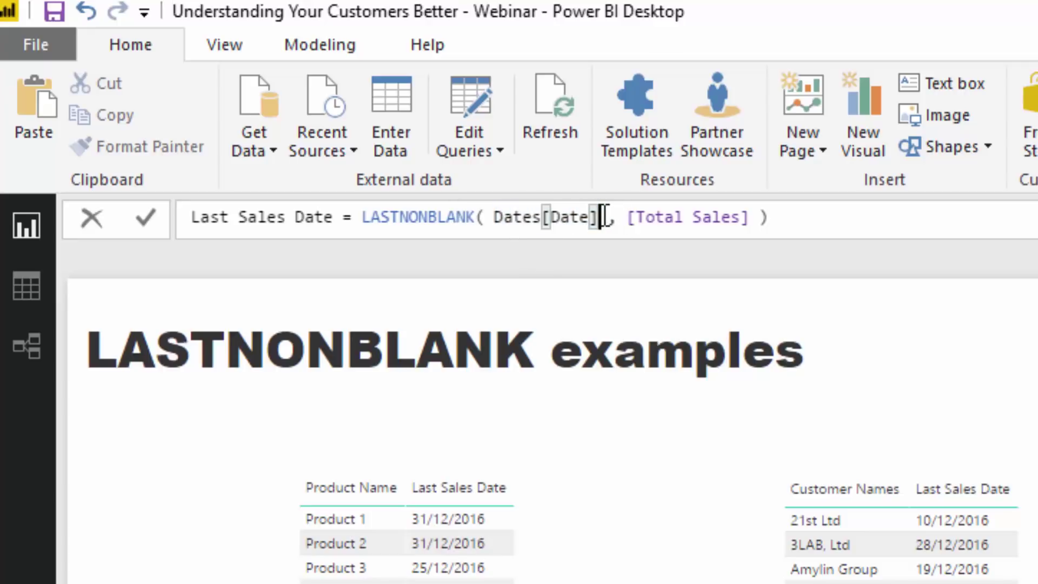
key("BackSpace")
key("BackSpace")
key("BackSpace")
key("BackSpace")
key("BackSpace")
key("BackSpace")
key("BackSpace")
key("BackSpace")
key("BackSpace")
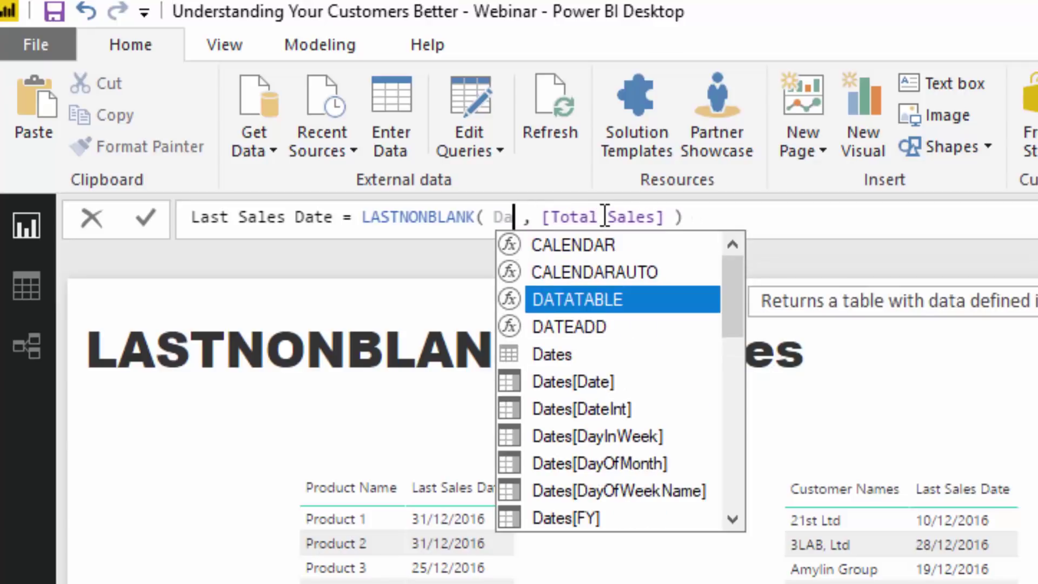
type("t")
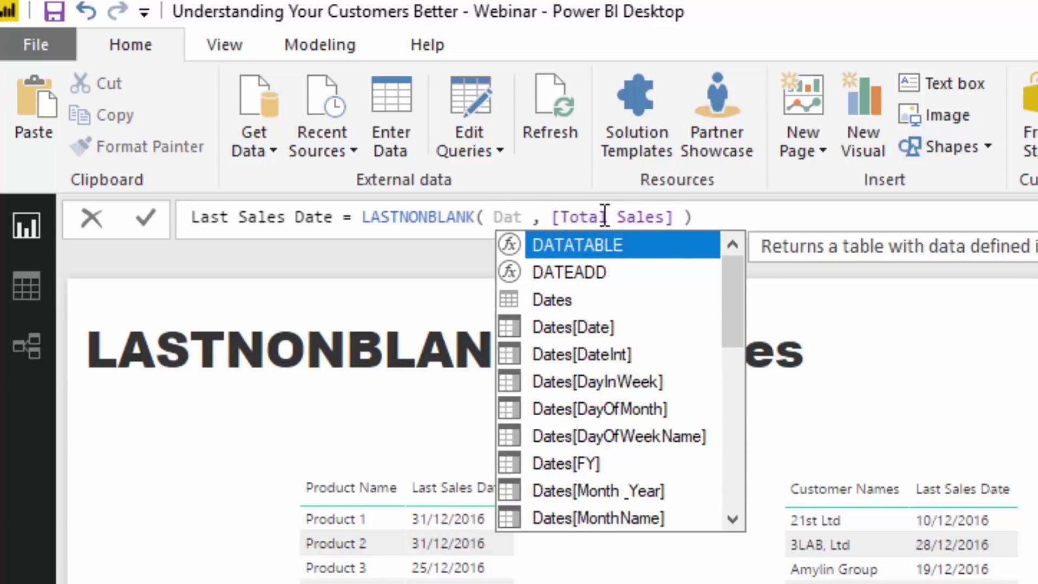
key("Down")
key("Down")
key("Down")
key("Tab")
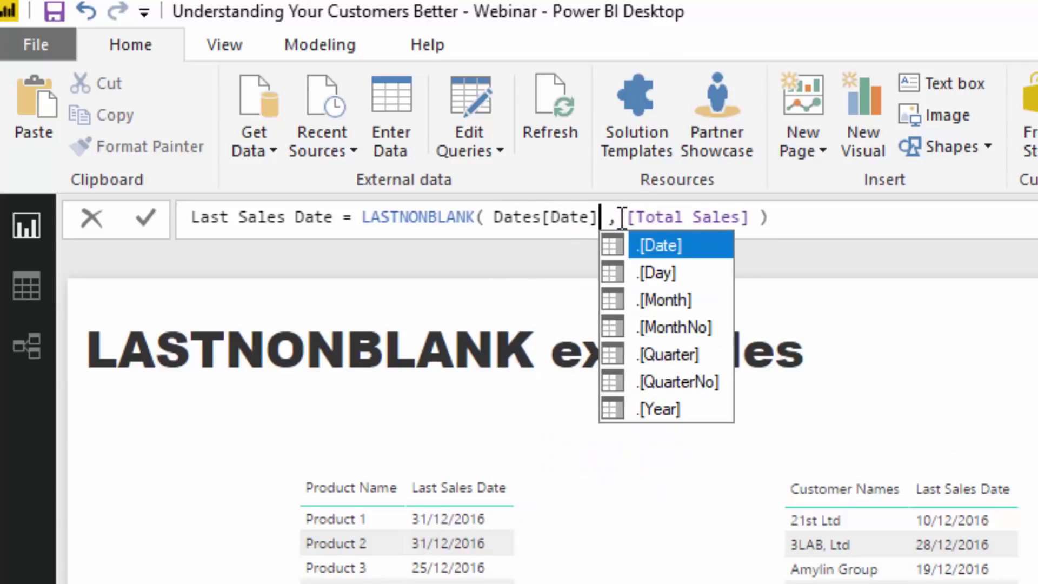
left_click(876, 216)
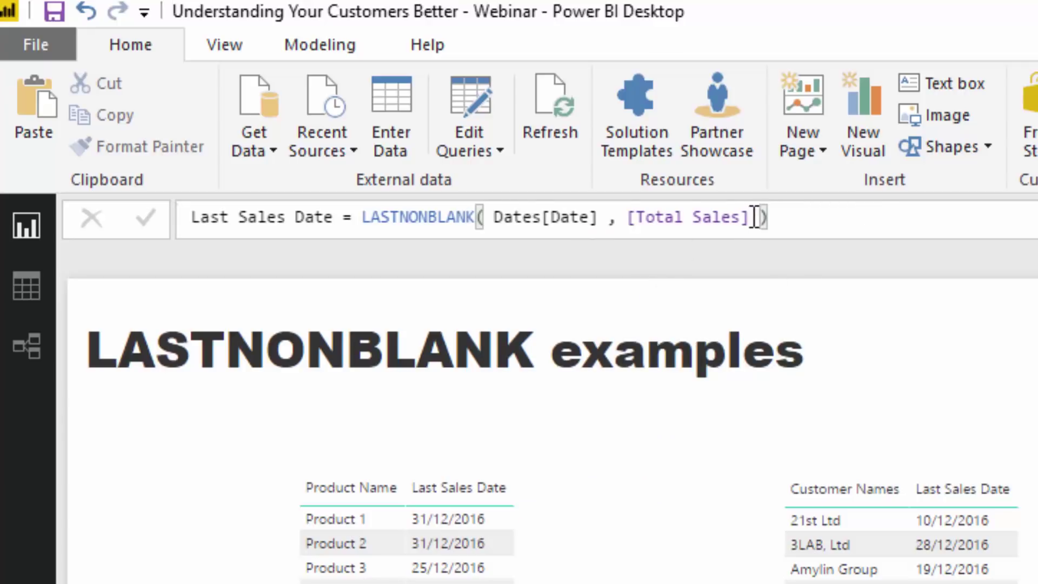
left_click_drag(750, 217, 630, 222)
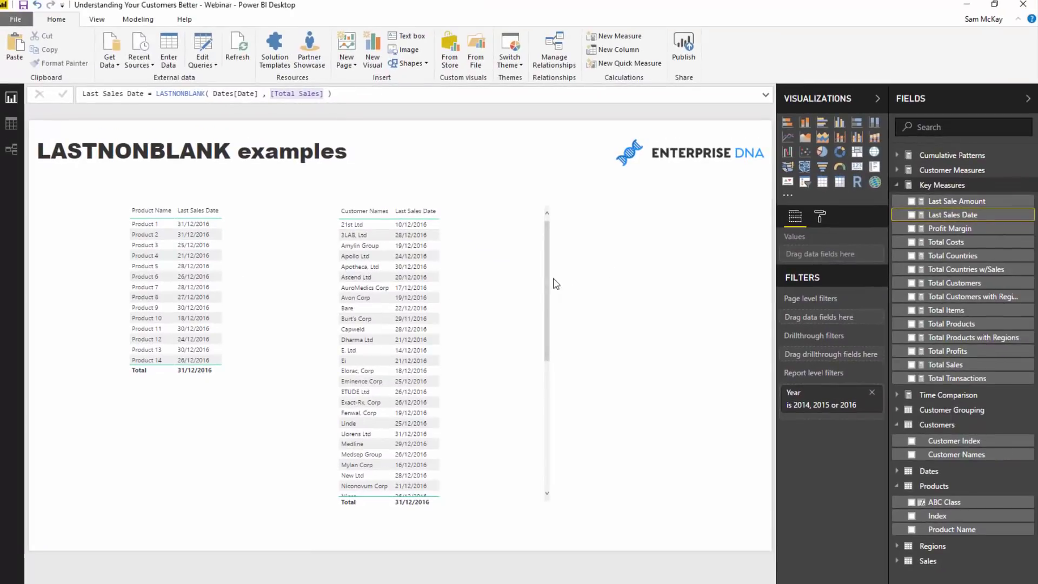
Add Last Sale Amount to the customer and product tables, enlarge the product table, and review its formula
left_click(956, 201)
left_click_drag(956, 201, 502, 329)
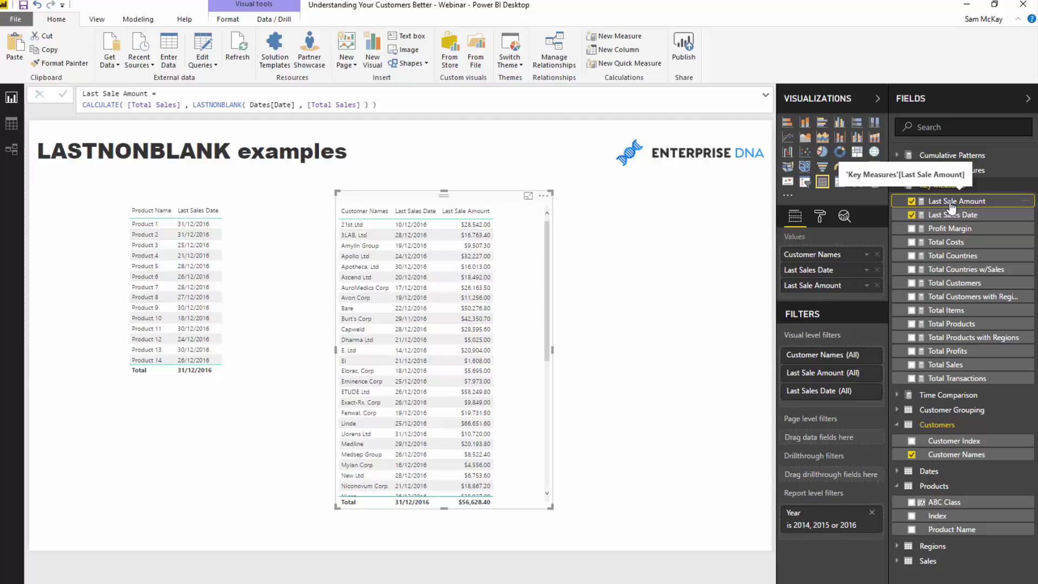
left_click_drag(952, 207, 227, 296)
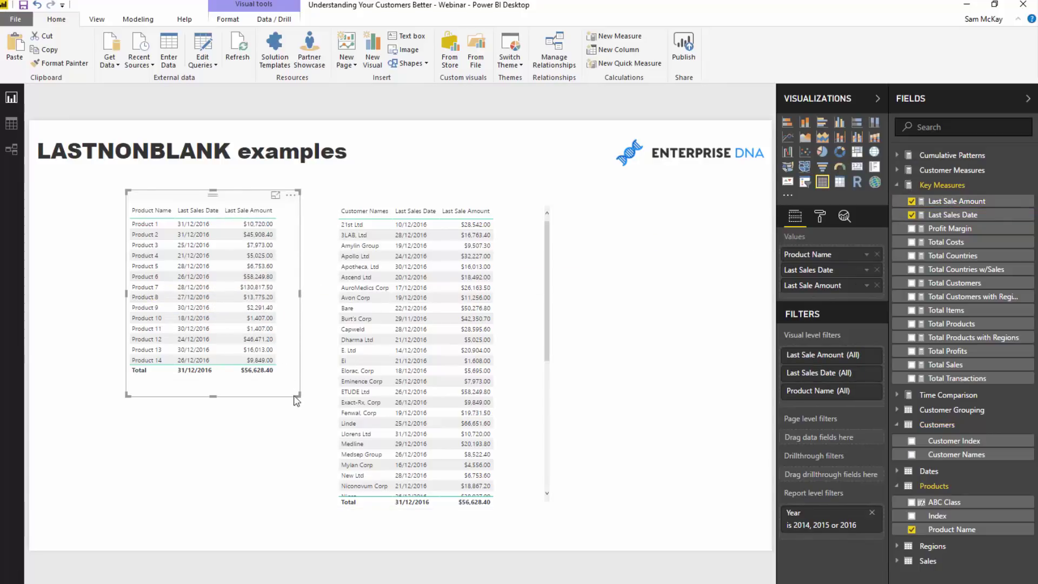
left_click_drag(298, 395, 320, 404)
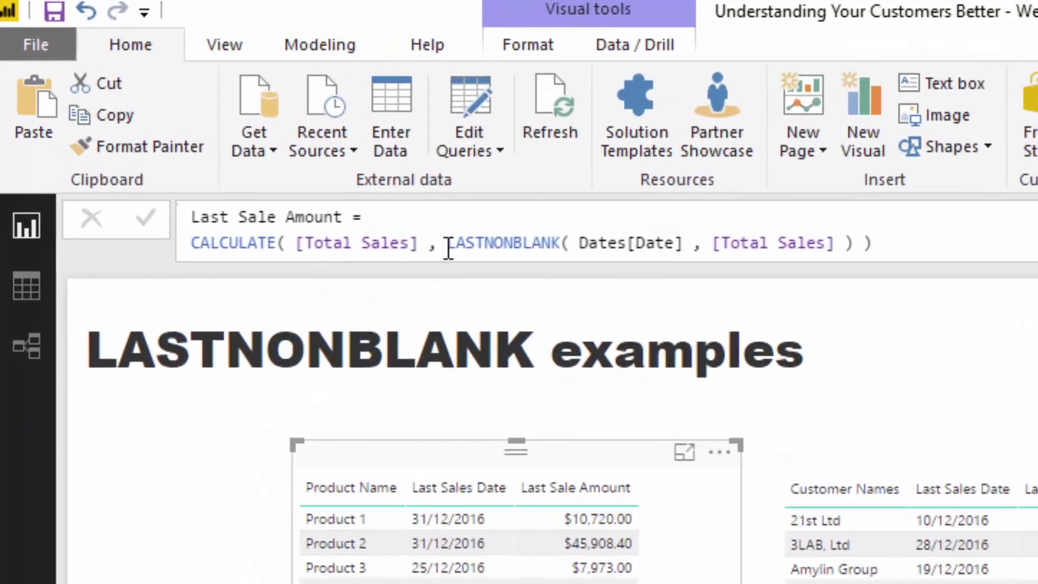
left_click_drag(448, 243, 858, 239)
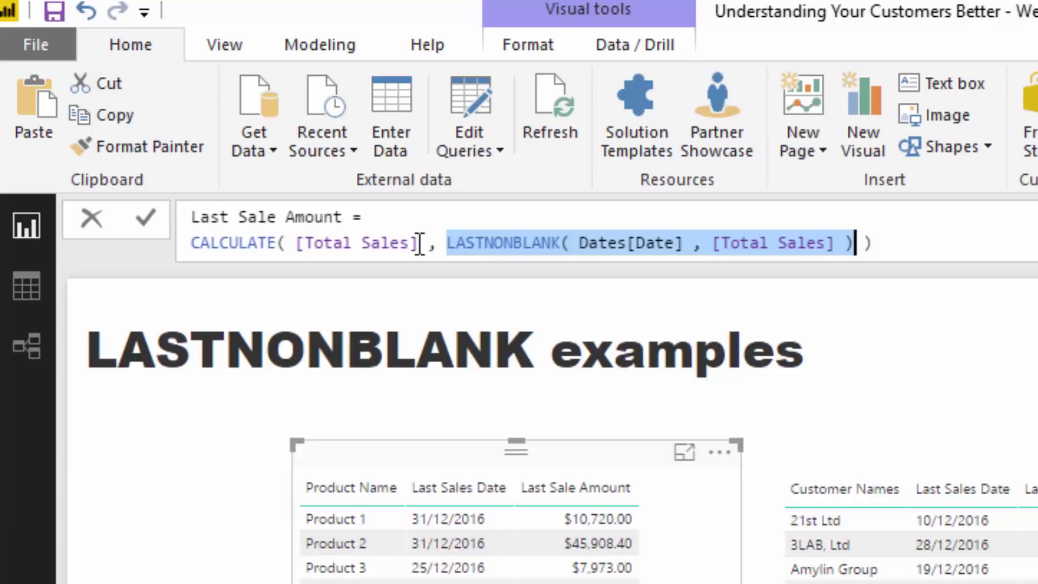
left_click_drag(417, 243, 298, 250)
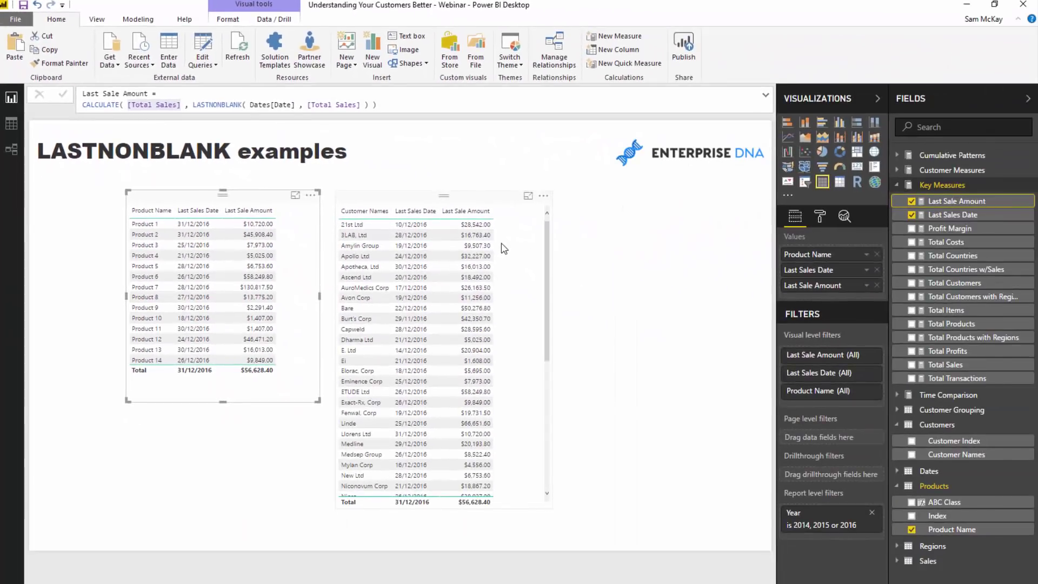
left_click_drag(193, 103, 240, 101)
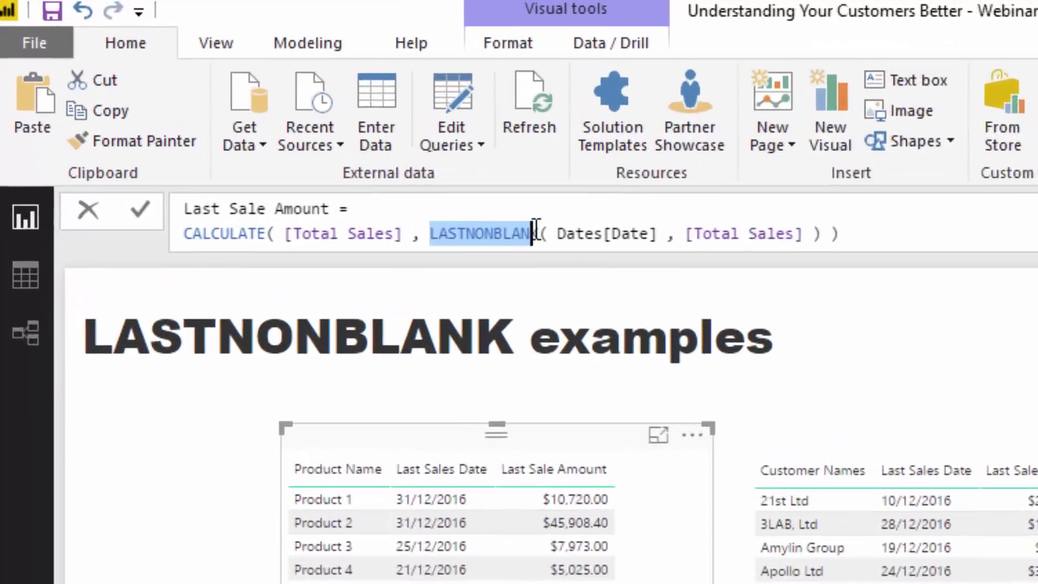
left_click_drag(535, 225, 540, 226)
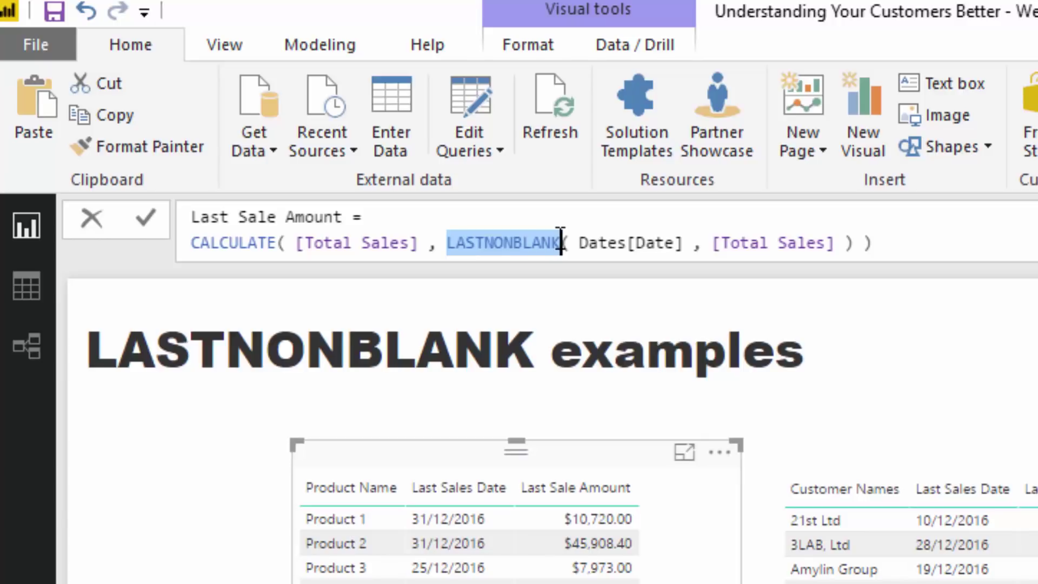
left_click(446, 243)
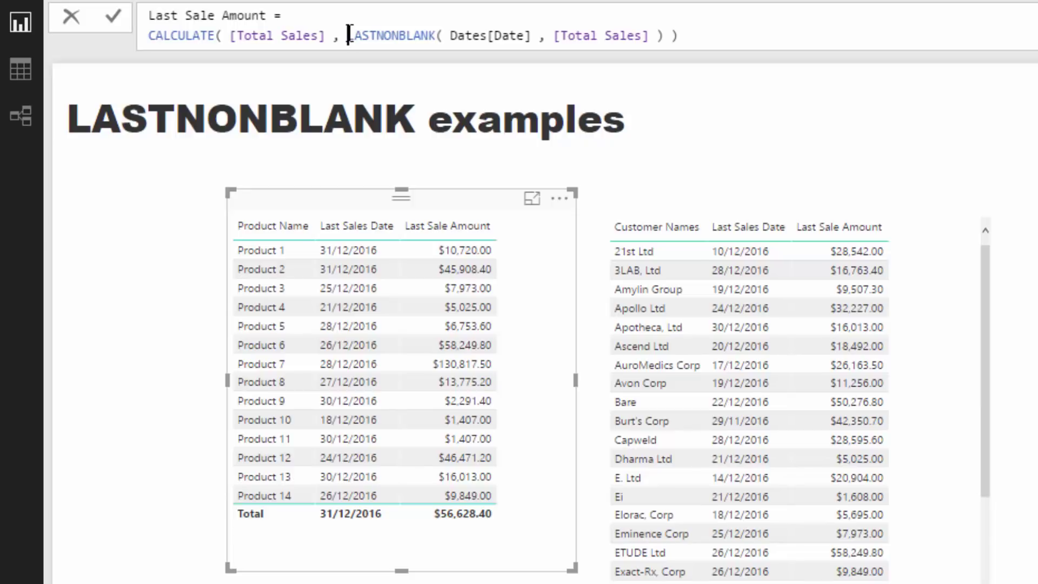
left_click_drag(349, 35, 665, 33)
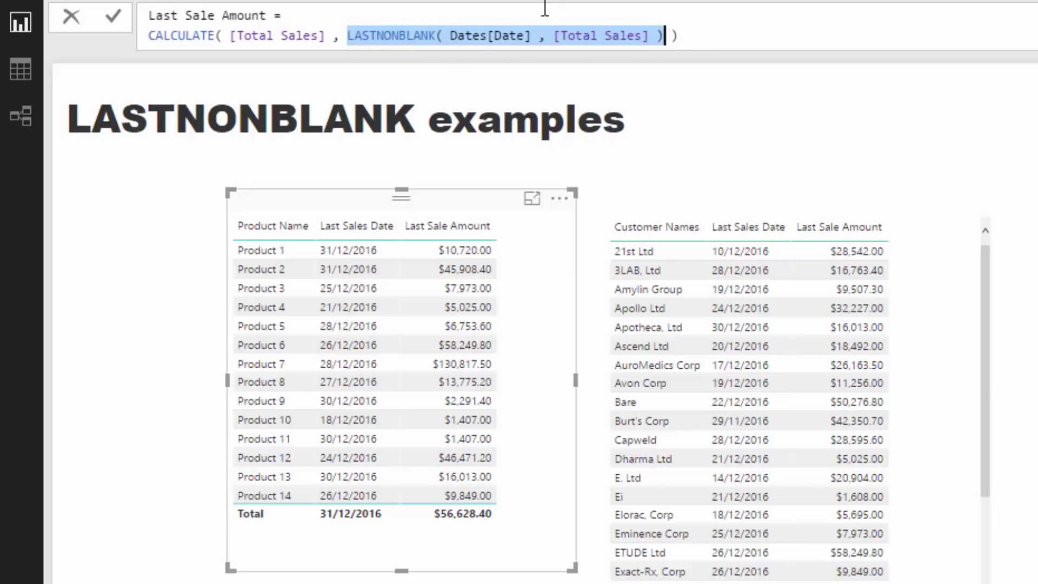
left_click_drag(327, 38, 231, 39)
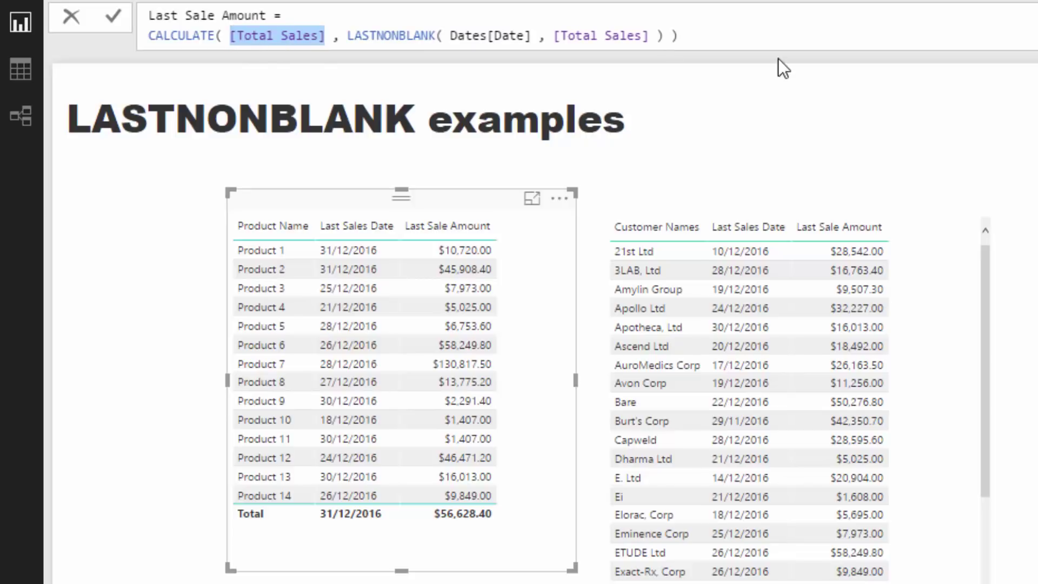
left_click(349, 35)
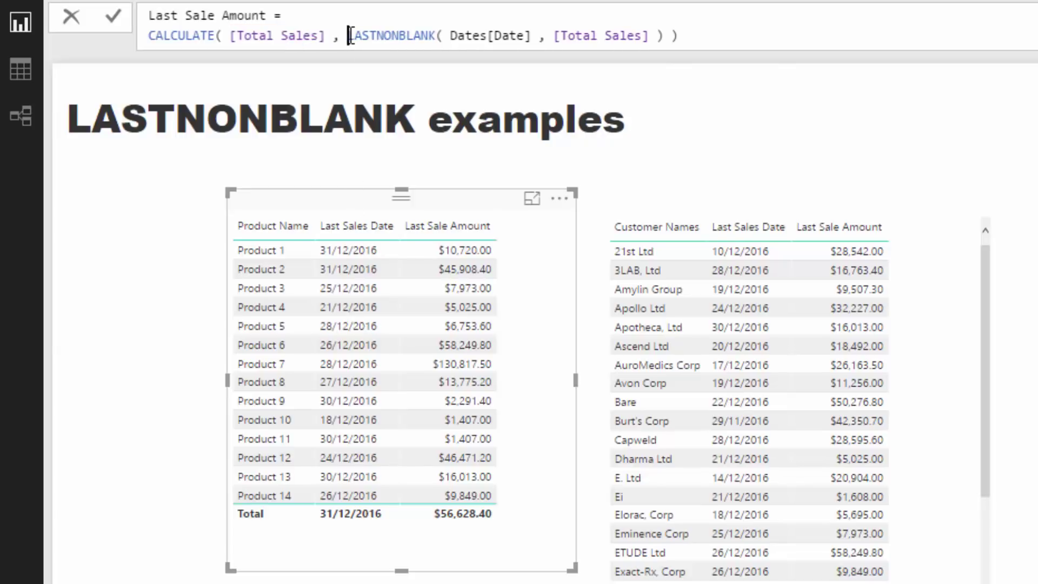
left_click_drag(349, 36, 660, 37)
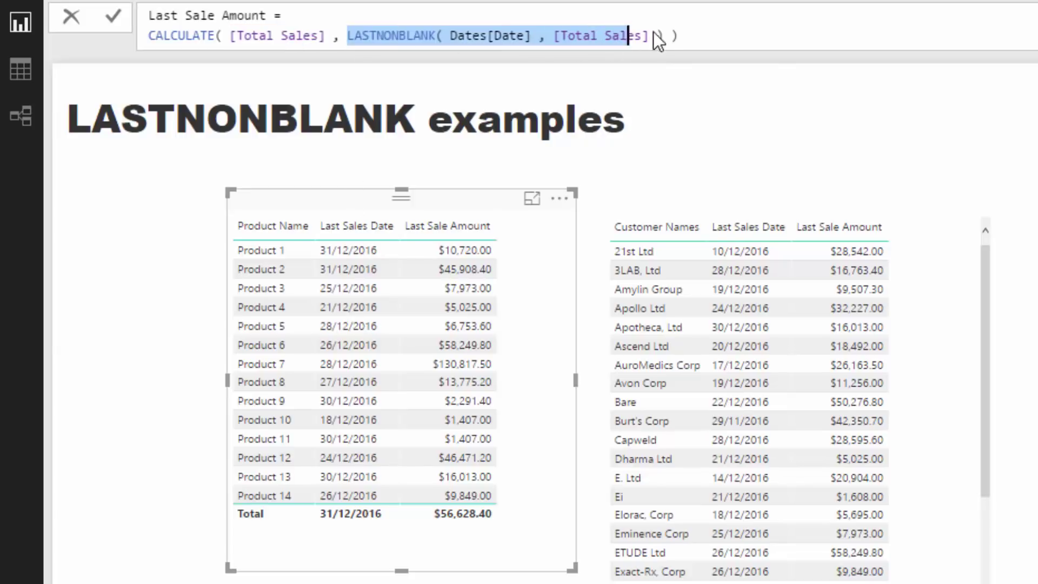
left_click(703, 35)
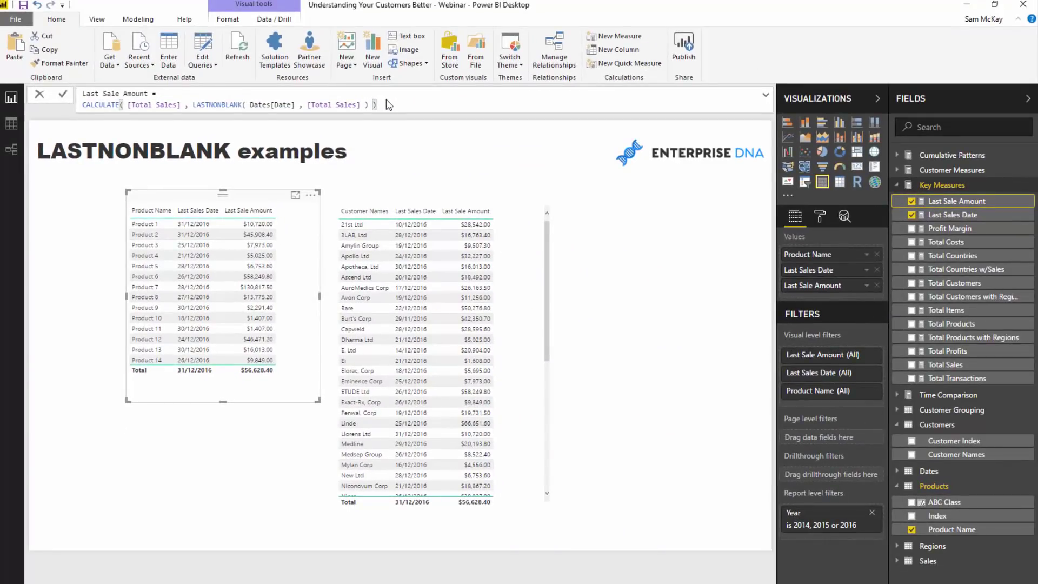
key("Return")
left_click(302, 582)
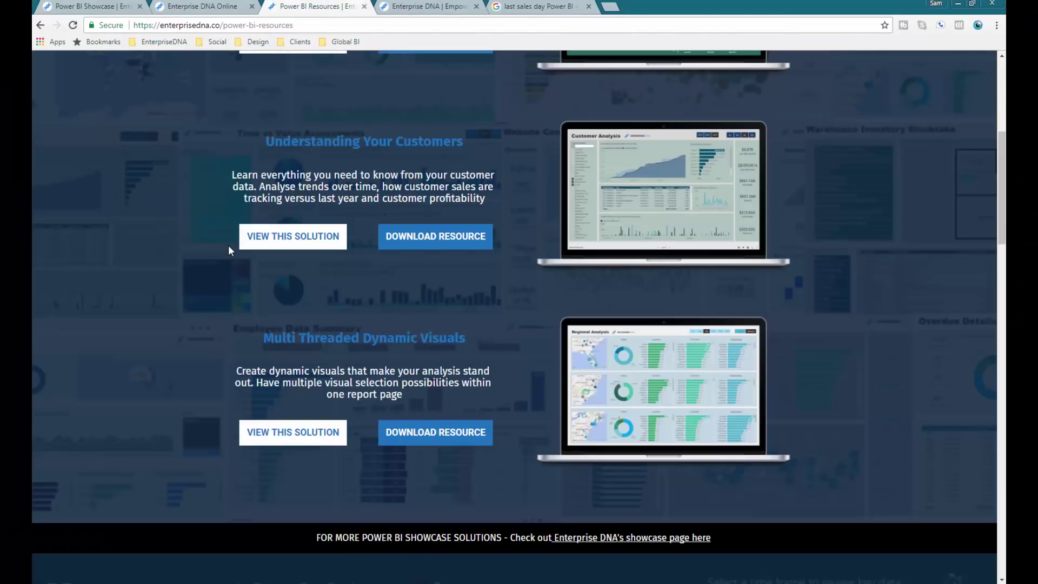
Scroll the Enterprise DNA Power BI resources page to the Understanding Your Customers download
scroll(229, 246, "up", 1)
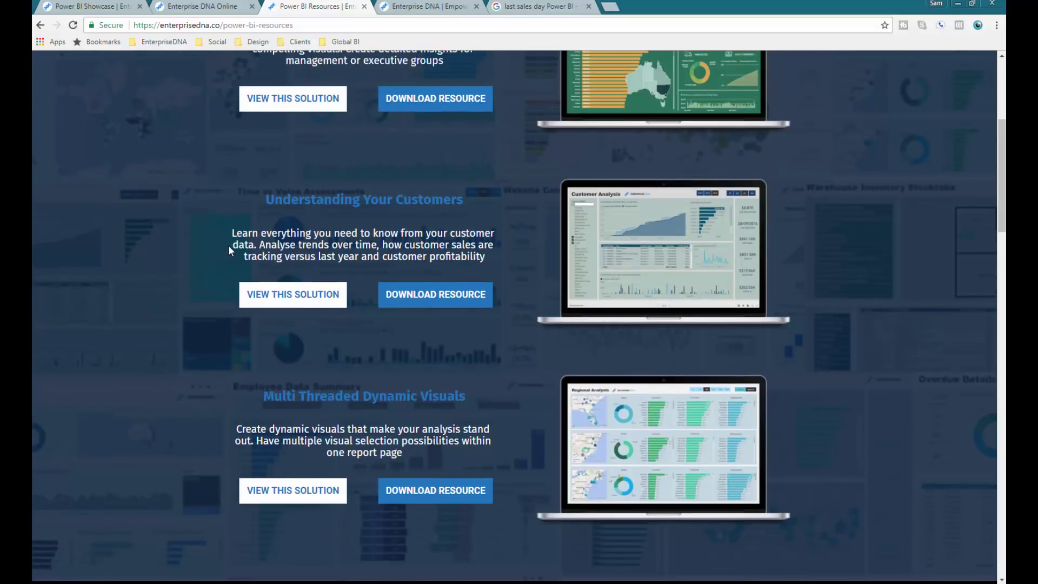
scroll(189, 260, "up", 2)
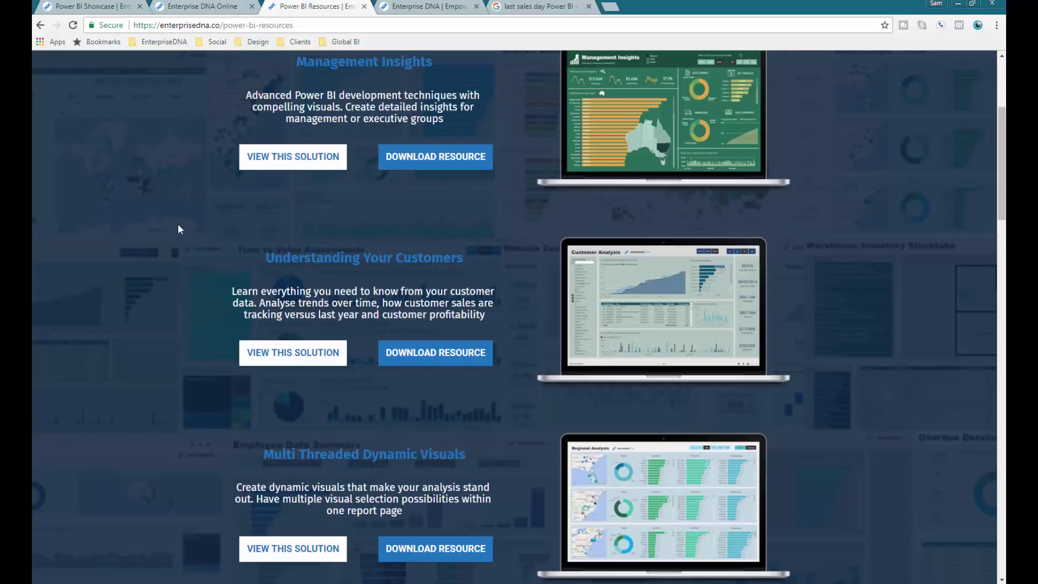
scroll(164, 209, "down", 7)
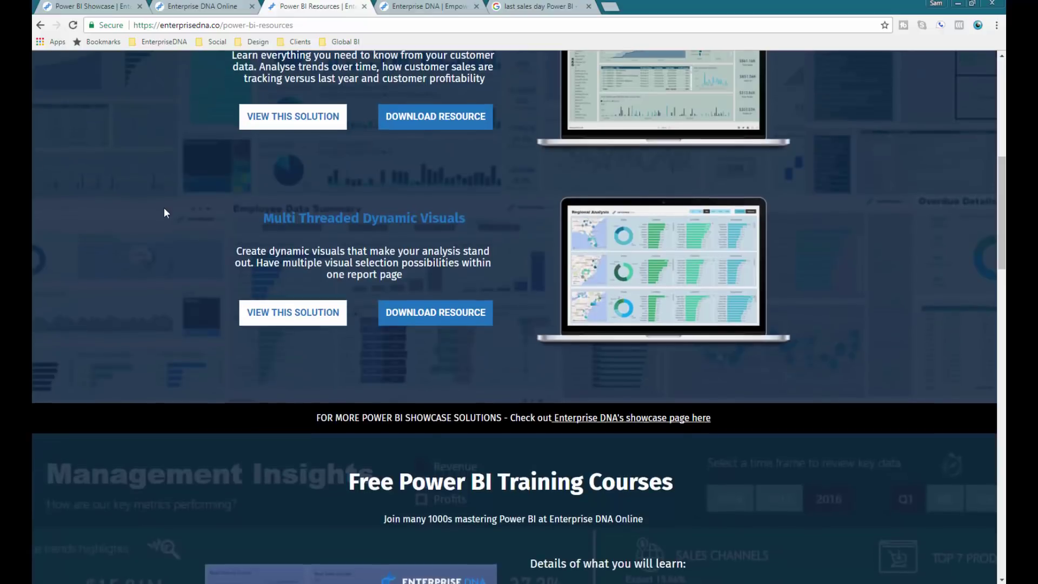
scroll(165, 209, "down", 1)
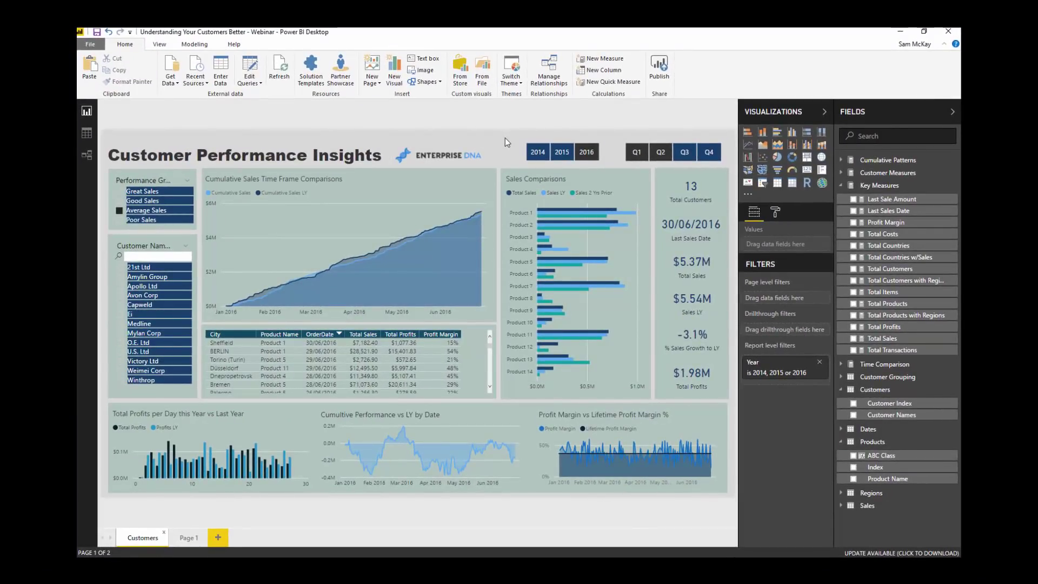
Go back to Page 1 with the Last Sales Date and Last Sale Amount tables
left_click(186, 538)
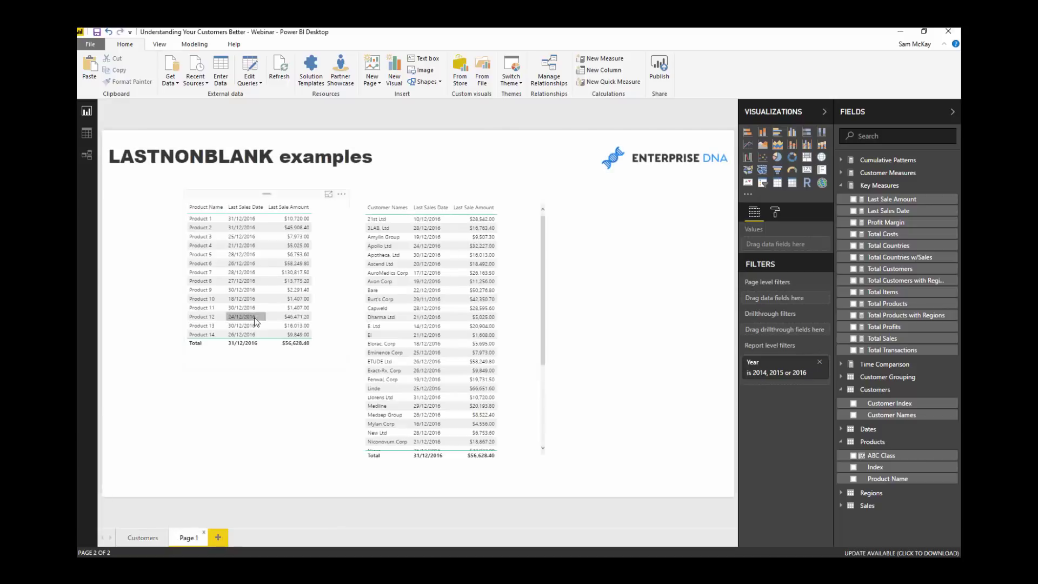